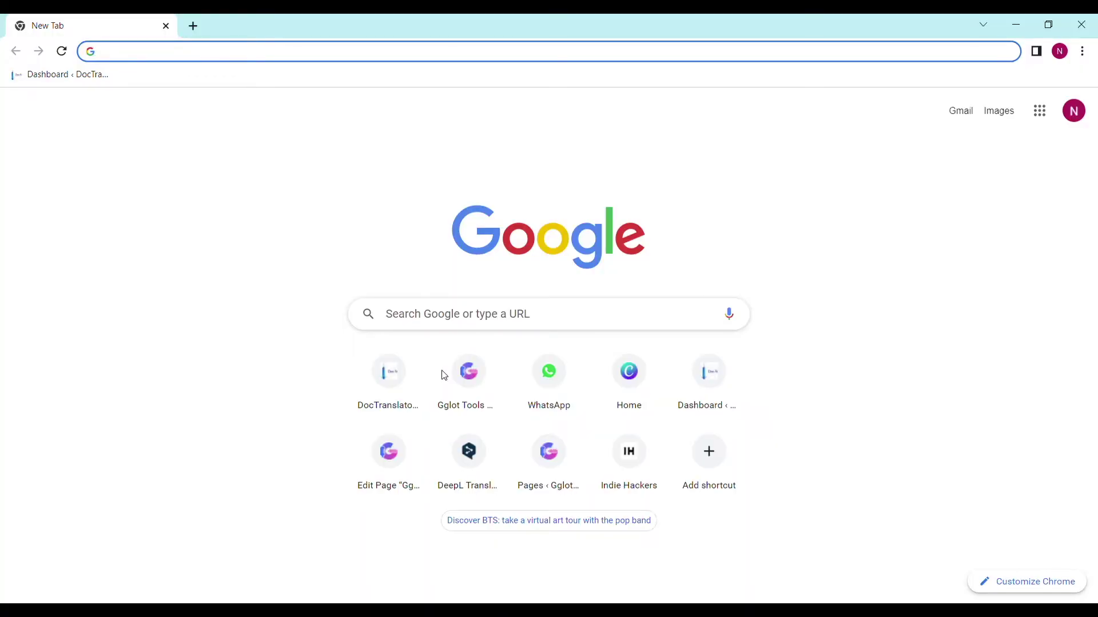
{"action": "type", "text": "doctrans"}
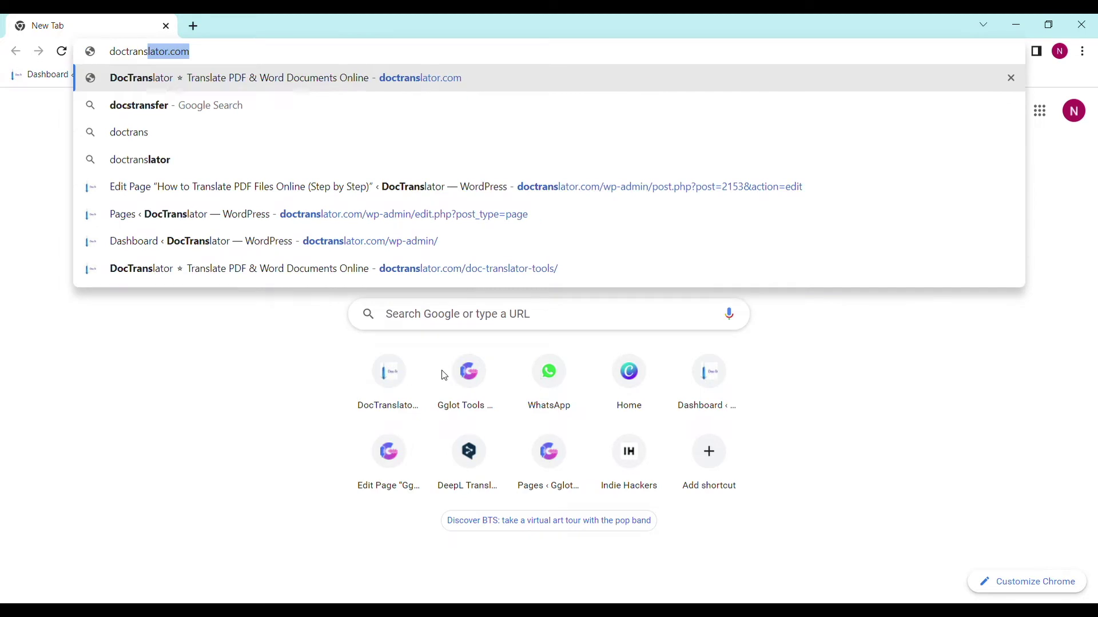
{"action": "type", "text": "lator.com/"}
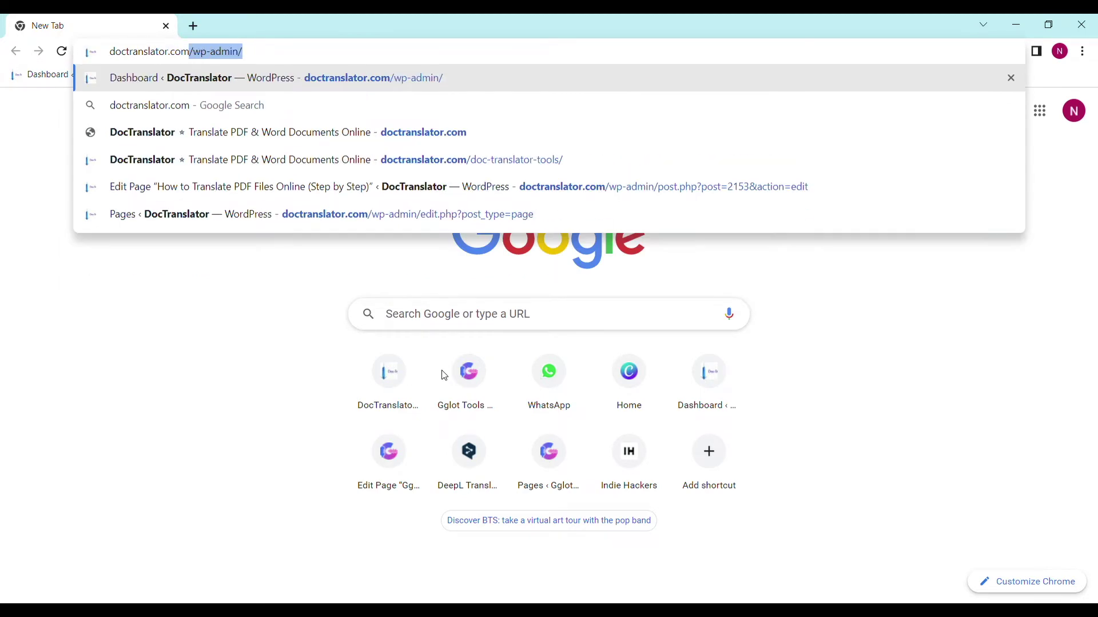
- Delete the autocompleted wp-admin suffix from the doctranslator.com address
{"action": "key", "text": "BackSpace"}
{"action": "key", "text": "BackSpace"}
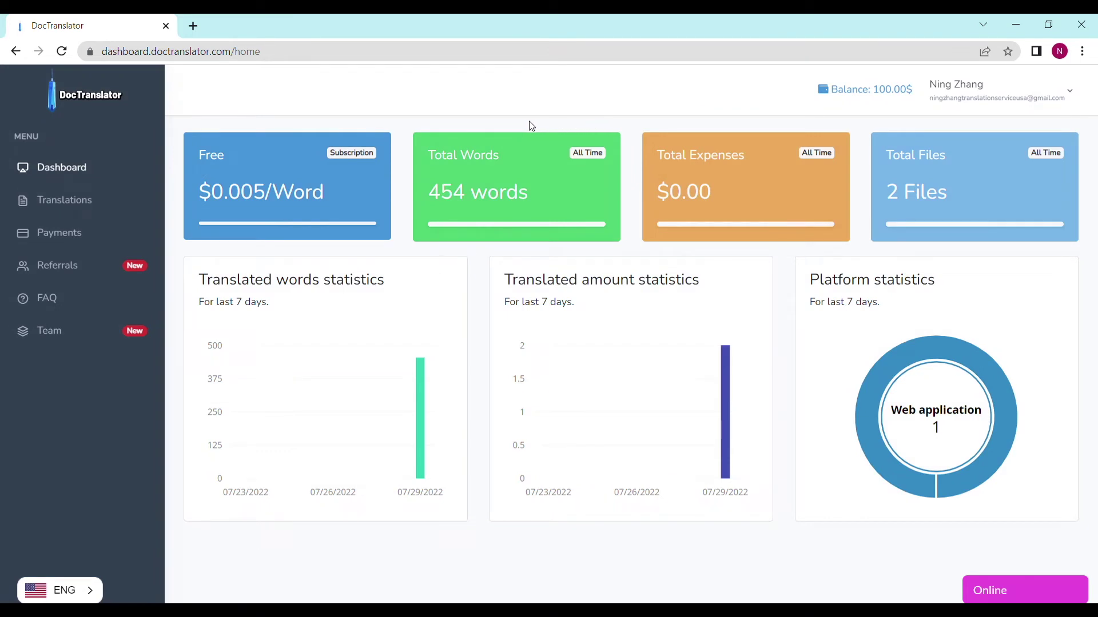
- Upload 1.docx in Translations with English source and Chinese (Simplified) target
{"action": "left_click", "coordinate": [65, 200]}
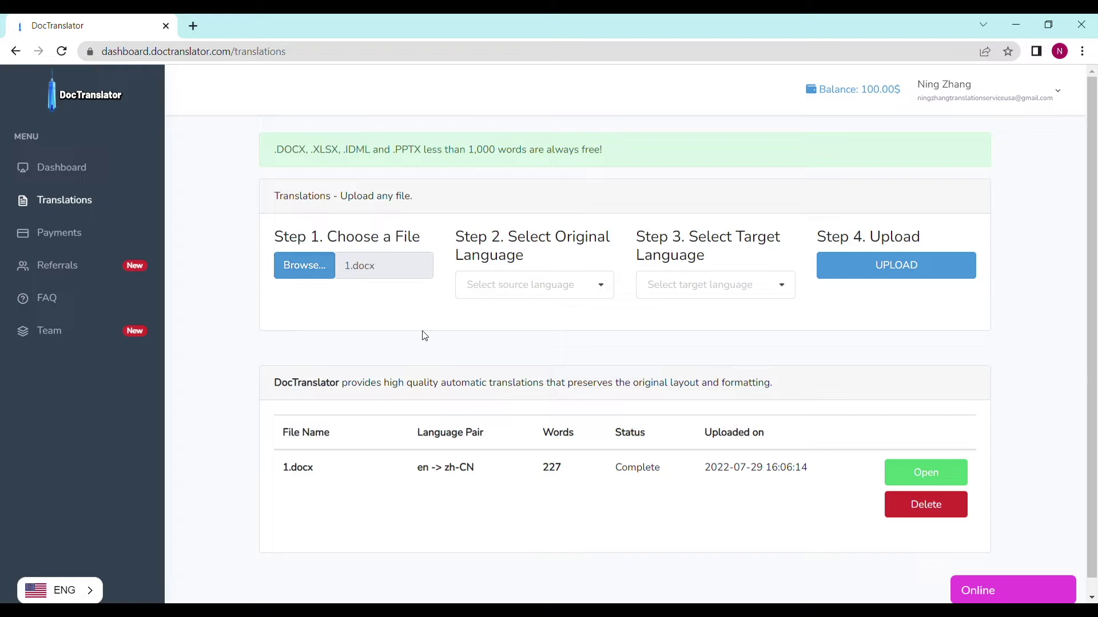
{"action": "left_click", "coordinate": [547, 288]}
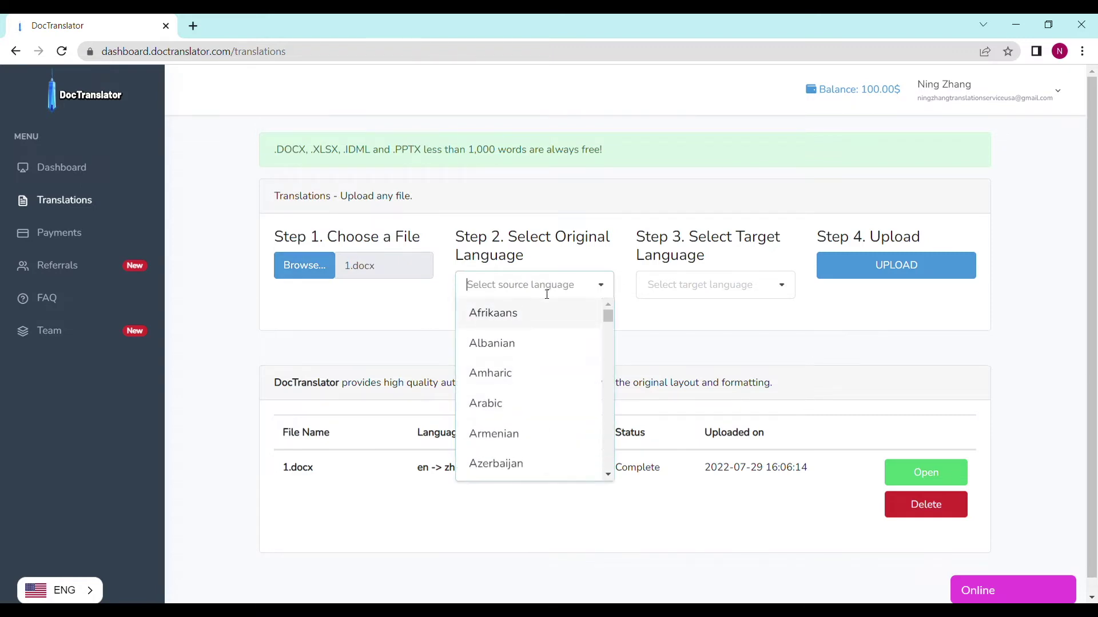
{"action": "type", "text": "english"}
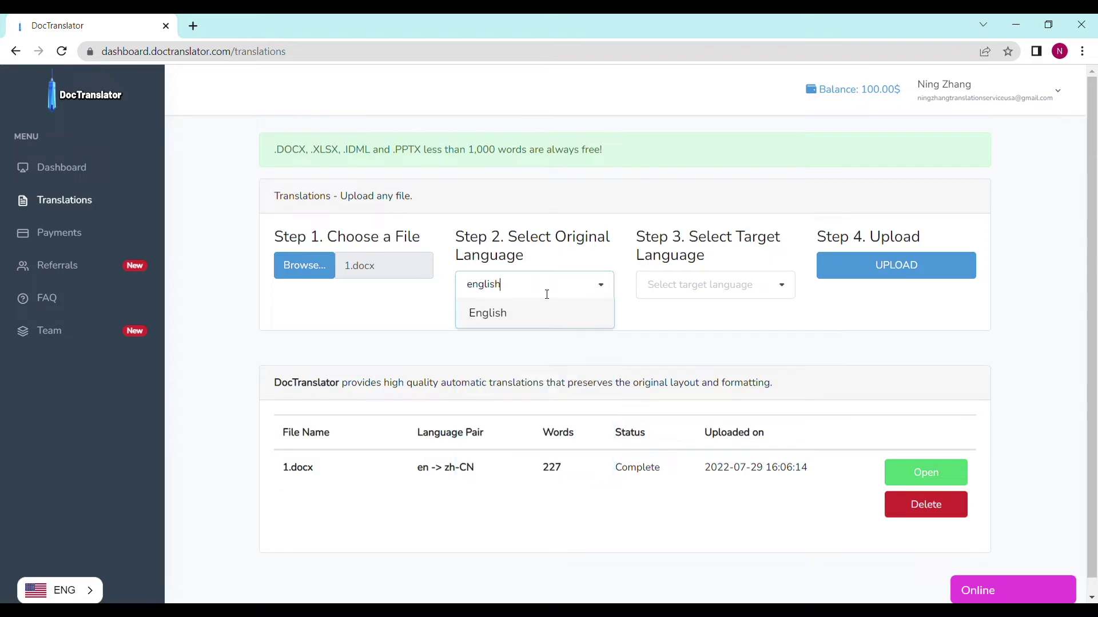
{"action": "key", "text": "Return"}
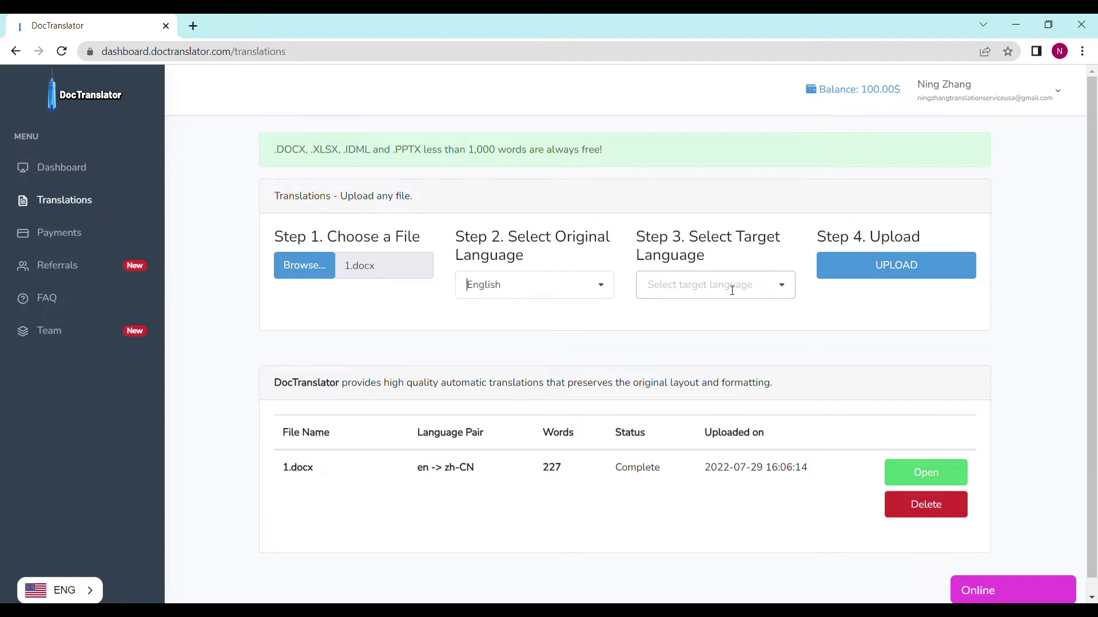
{"action": "left_click", "coordinate": [715, 285]}
{"action": "type", "text": "chines"}
{"action": "key", "text": "Return"}
{"action": "left_click", "coordinate": [896, 264]}
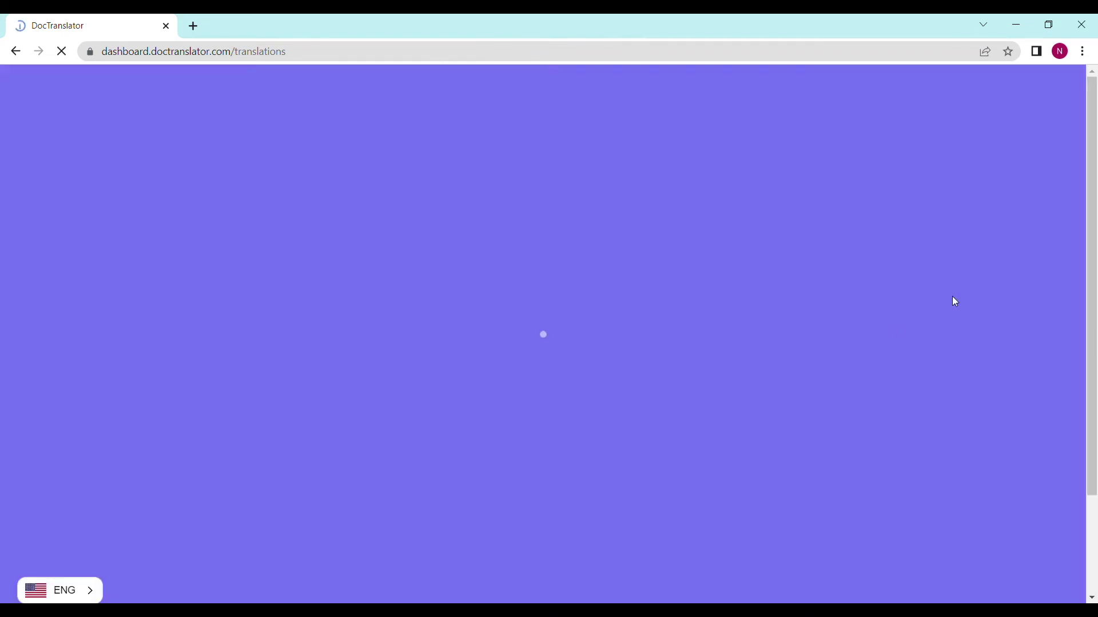
{"action": "scroll", "coordinate": [920, 300], "scroll_direction": "down", "scroll_amount": 1}
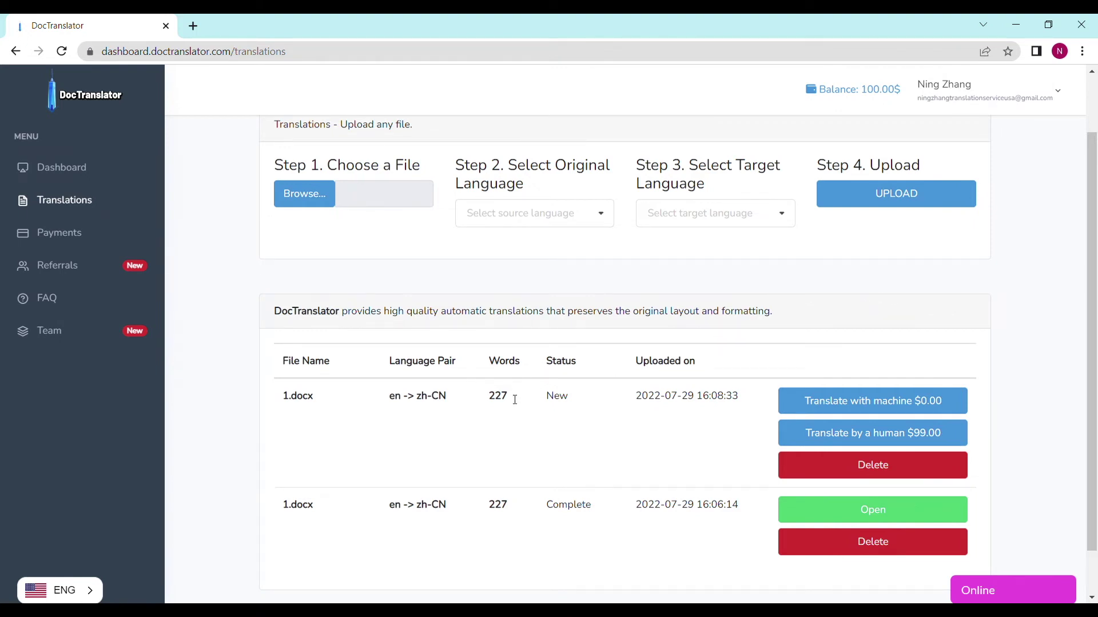
- Start the free 'Translate with machine $0.00' option for the 1.docx row
{"action": "left_click", "coordinate": [819, 402]}
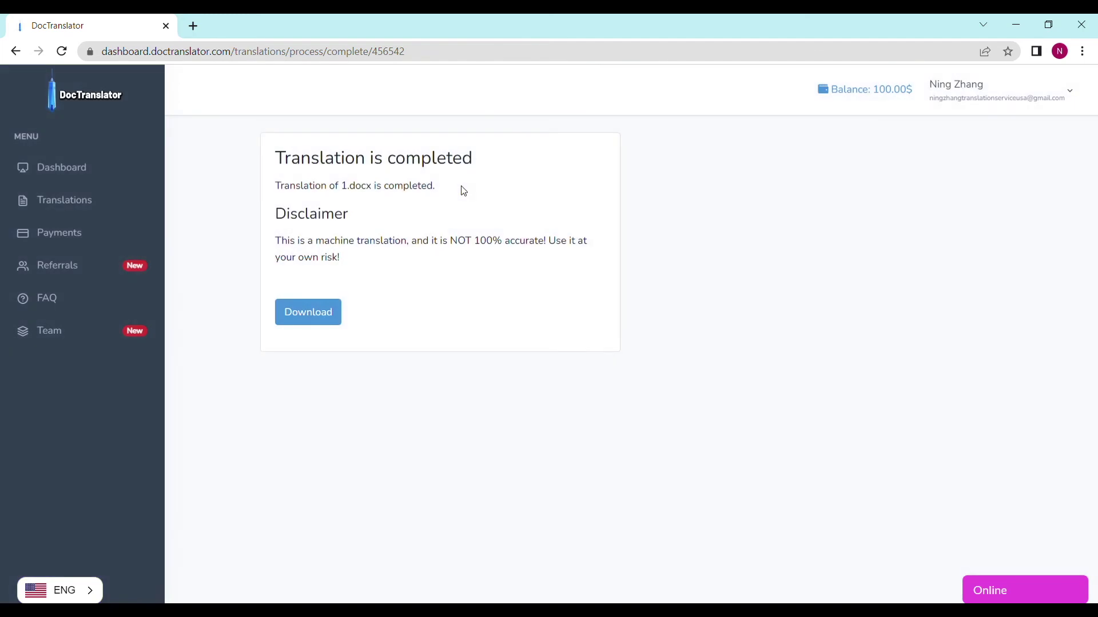
- Download the translated file 1_en_zh-CN (2).docx from the completion page
{"action": "left_click", "coordinate": [336, 309]}
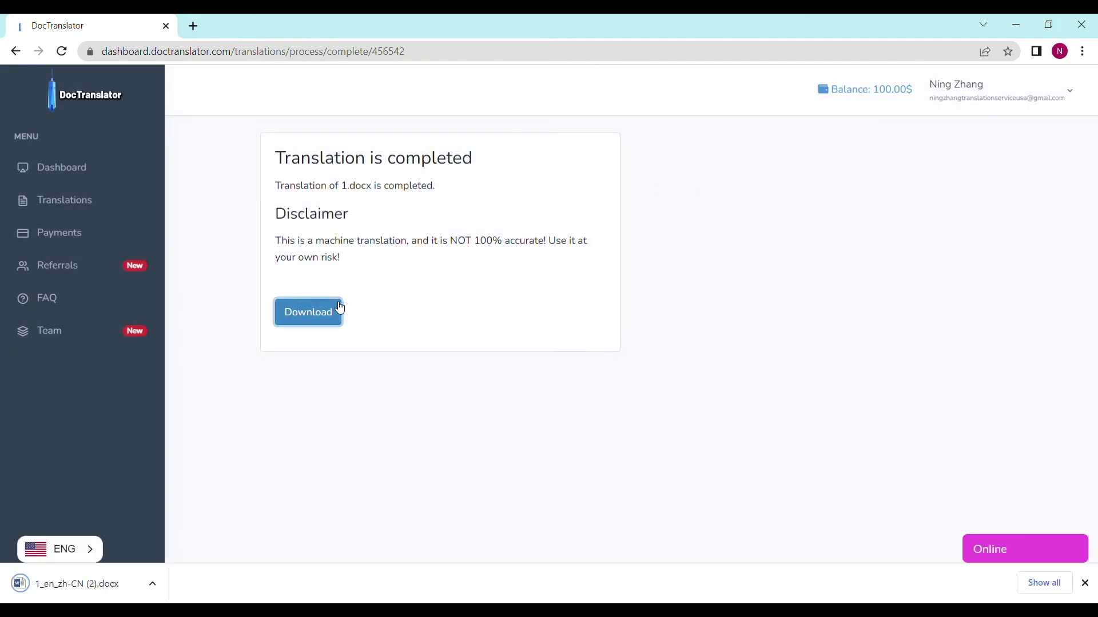